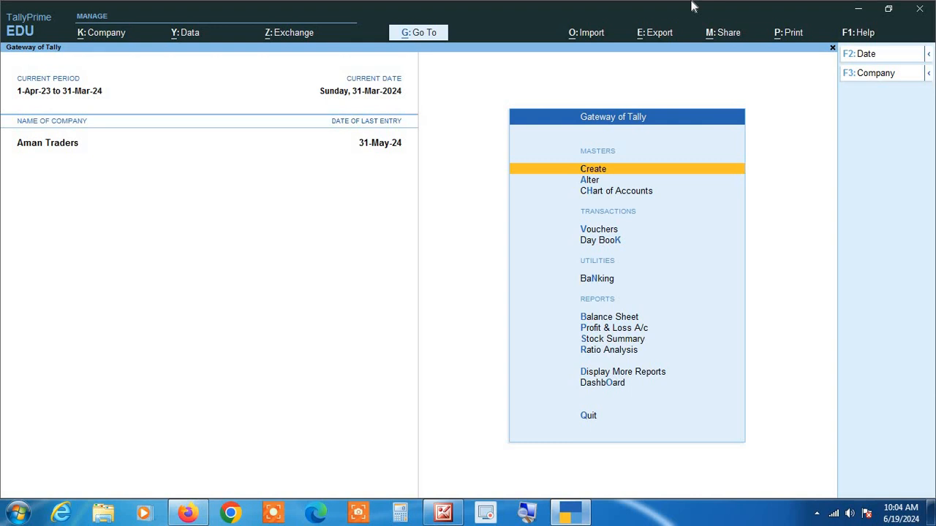
# Open the Account Books section among the additional reports
pyautogui.press('Down')
pyautogui.press('Down')
pyautogui.press('Down')
pyautogui.press('Down')
pyautogui.press('Down')
pyautogui.press('Down')
pyautogui.press('Down')
pyautogui.press('Down')
pyautogui.press('Down')
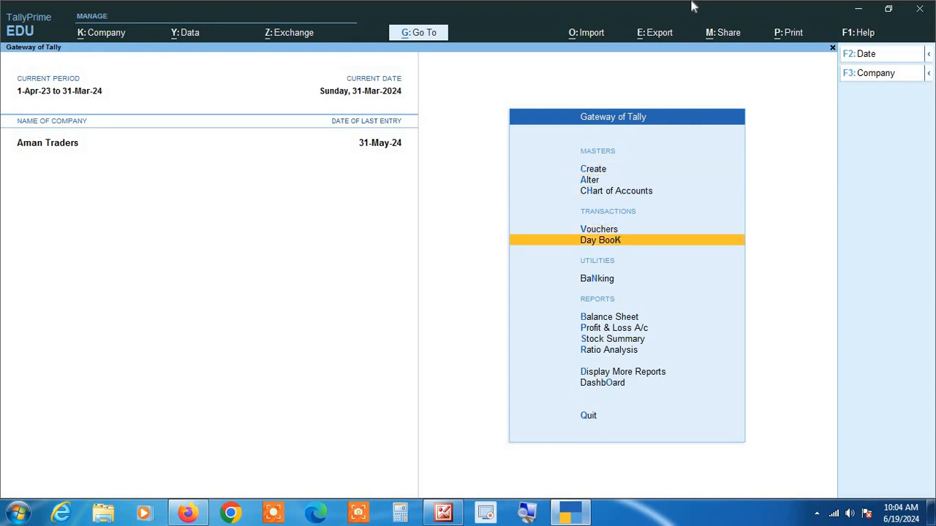
pyautogui.press('Down')
pyautogui.press('Down')
pyautogui.press('Up')
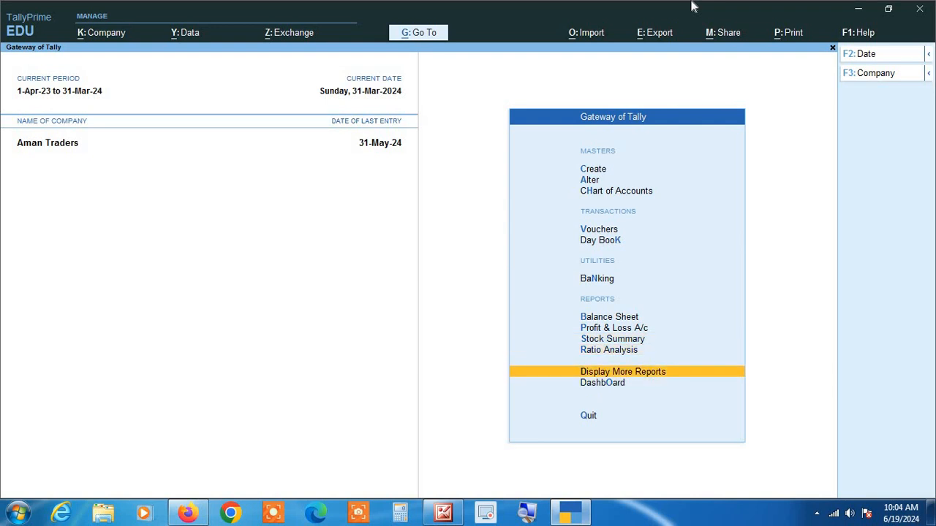
pyautogui.press('Return')
pyautogui.press('Down')
pyautogui.press('Down')
pyautogui.press('Down')
pyautogui.press('Down')
pyautogui.press('Return')
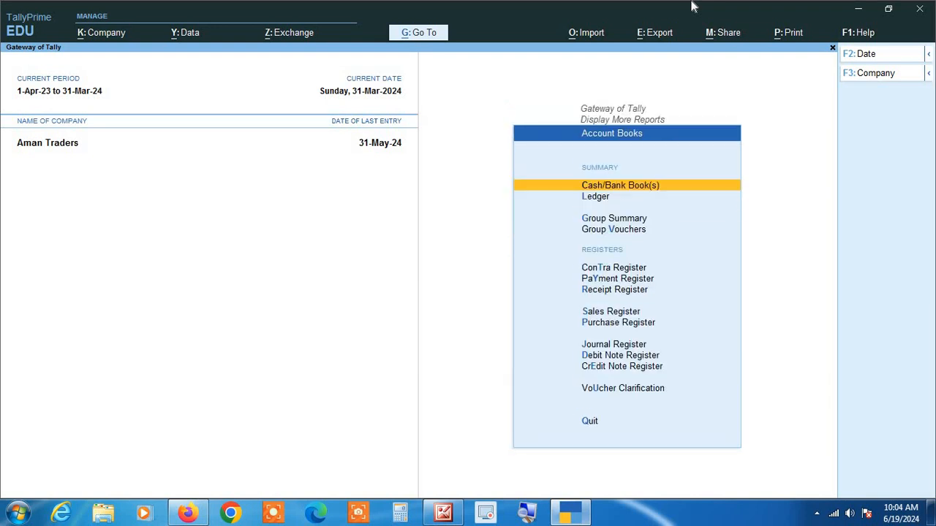
# Open the ledger vouchers report for the State Bank of India ledger
pyautogui.press('Down')
pyautogui.press('Return')
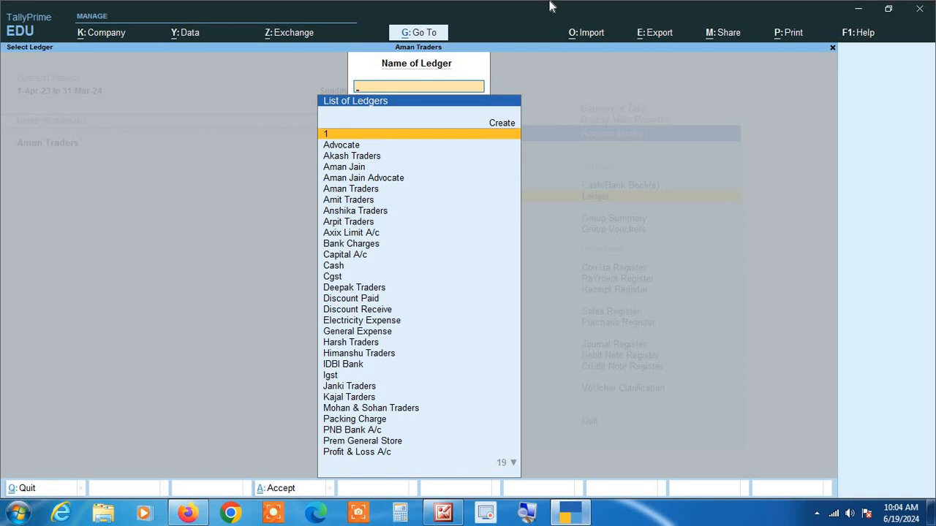
pyautogui.write('St')
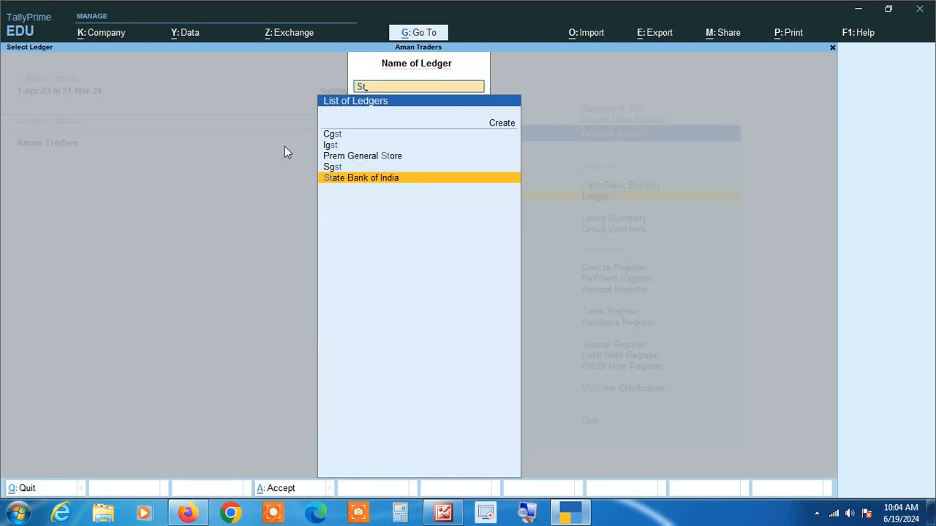
pyautogui.press('Return')
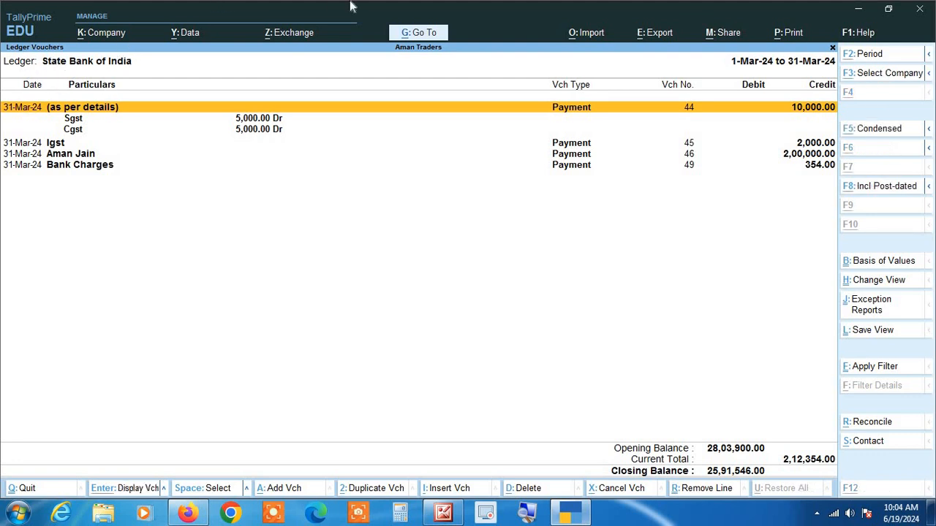
# Clear both period dates to show the State Bank of India ledger from 1-Apr-23 to 31-Mar-24
pyautogui.hotkey('alt', 'F2')
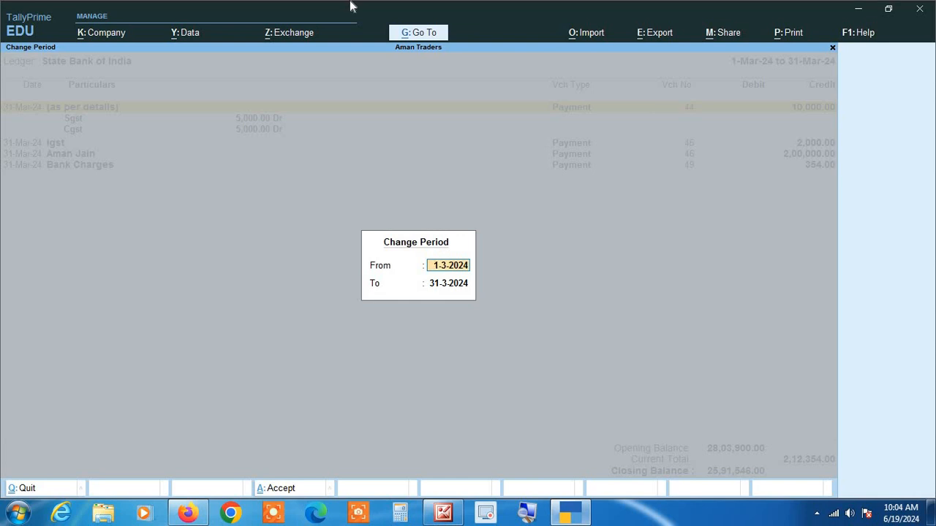
pyautogui.press('BackSpace')
pyautogui.press('Return')
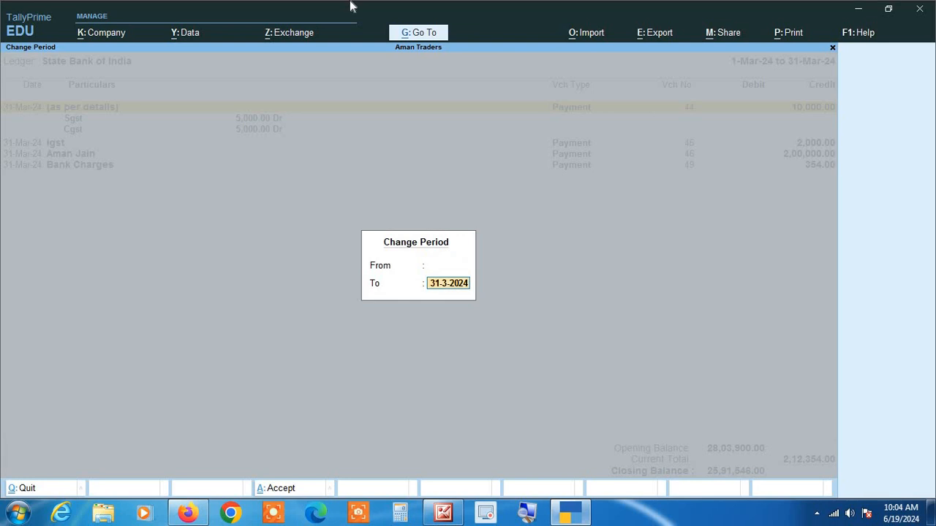
pyautogui.press('BackSpace')
pyautogui.press('Return')
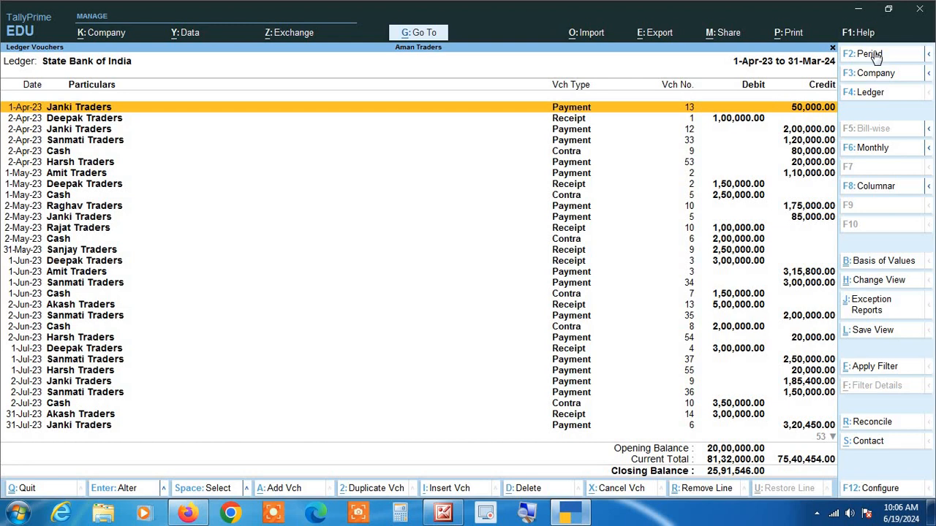
# Set the type of voucher entries in the report's basis of values to Debit Entries Only and apply it
pyautogui.click(878, 266)
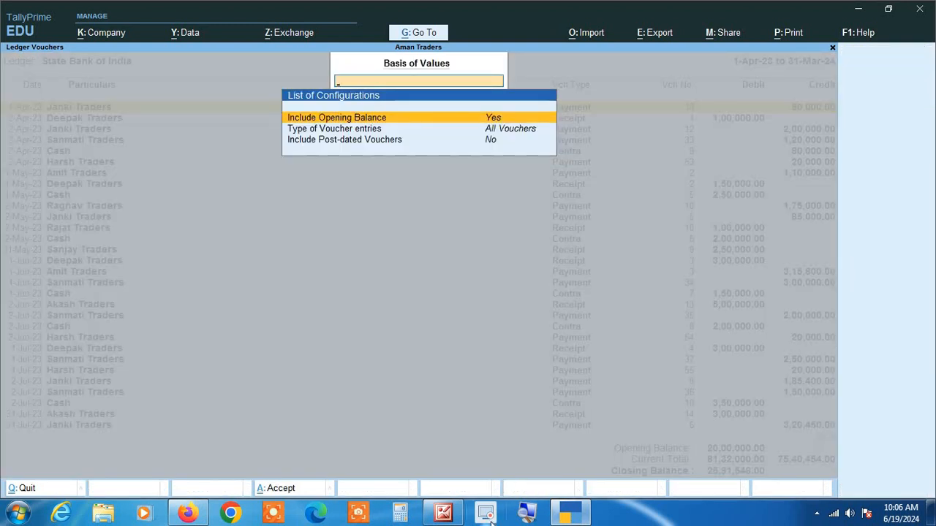
pyautogui.click(524, 510)
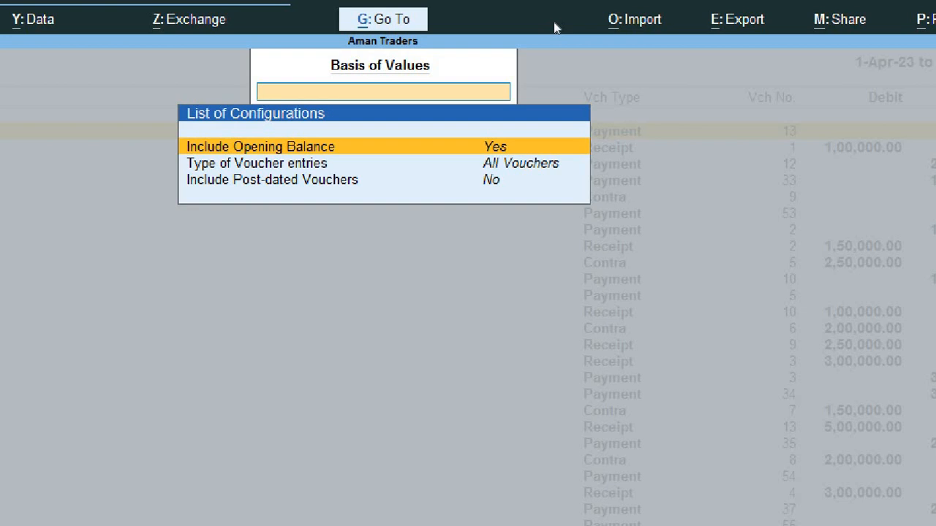
pyautogui.press('Down')
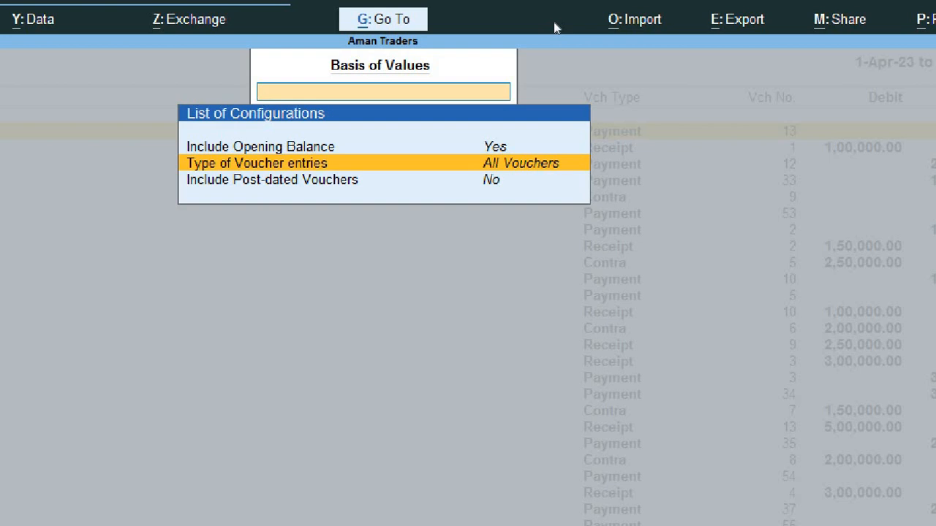
pyautogui.press('Return')
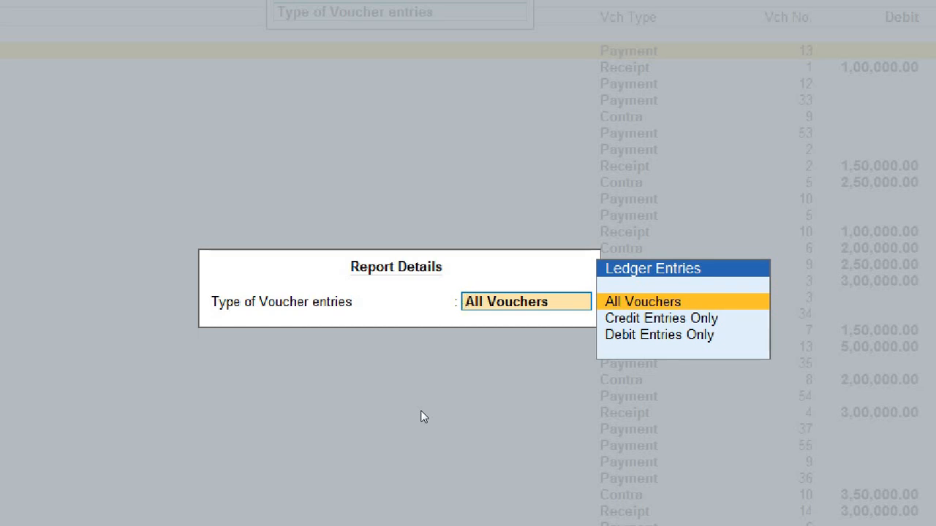
pyautogui.press('Down')
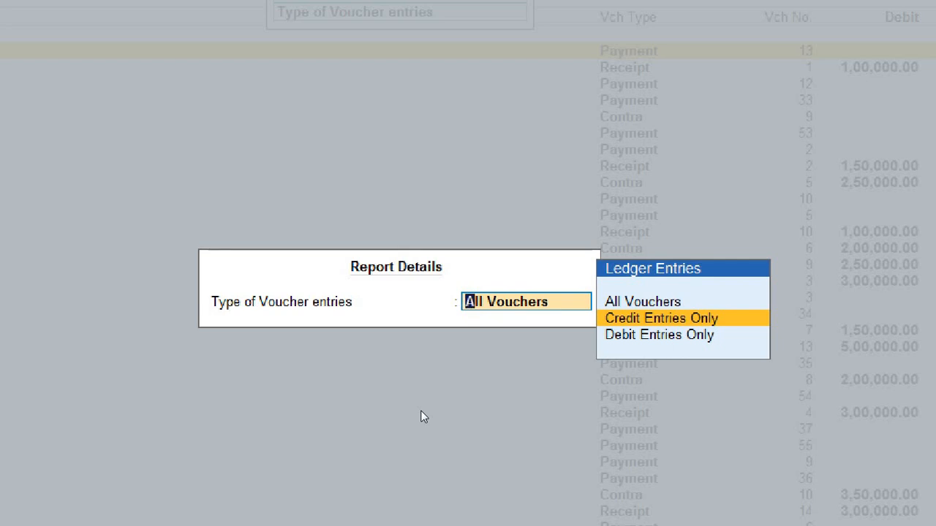
pyautogui.press('Down')
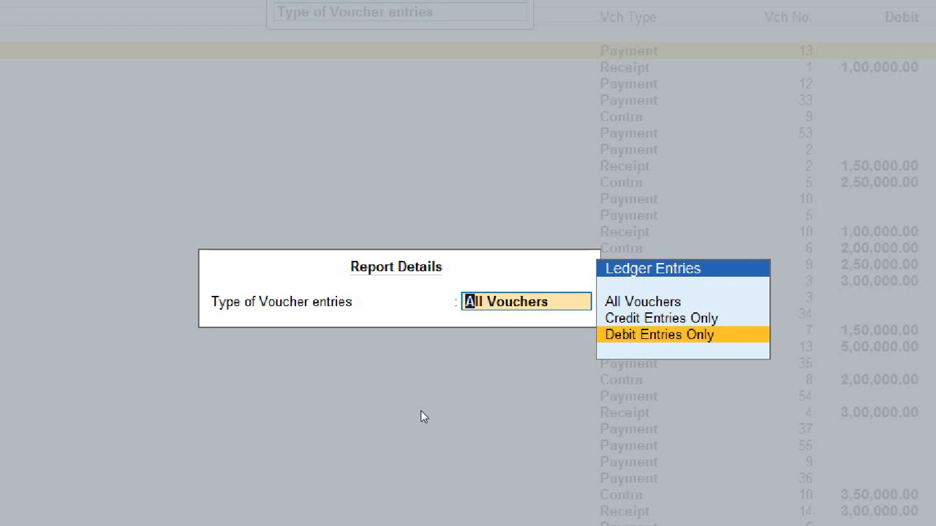
pyautogui.press('Return')
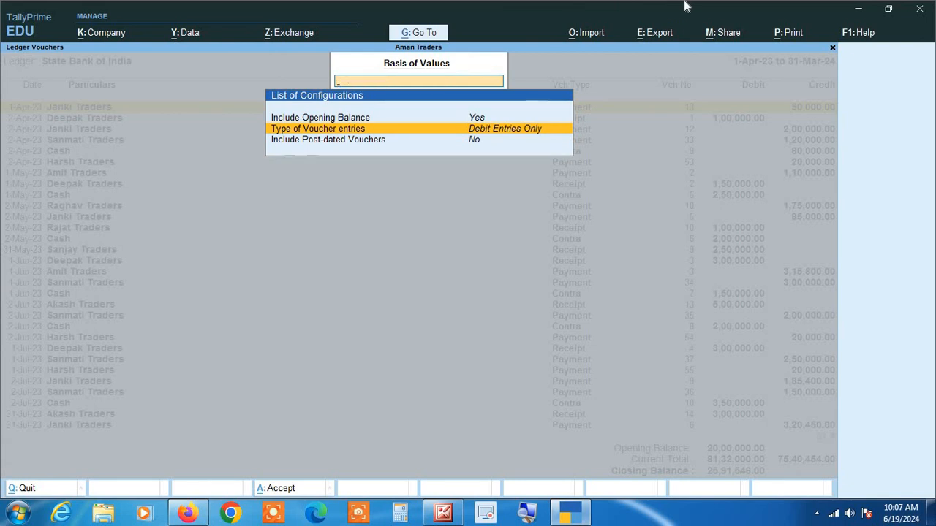
pyautogui.hotkey('ctrl', 'a')
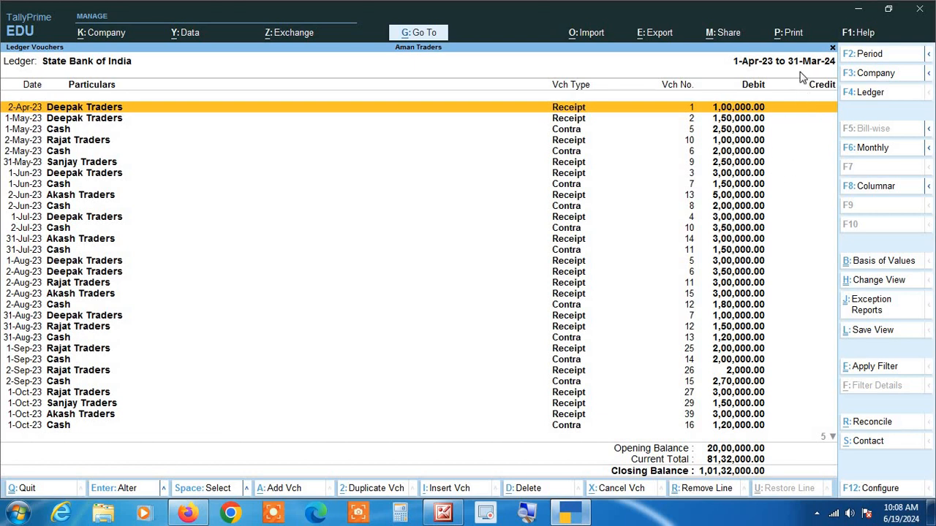
# Look through the debit entries listed in the State Bank of India ledger
pyautogui.press('Down')
pyautogui.press('Down')
pyautogui.press('Down')
pyautogui.press('Down')
pyautogui.press('Down')
pyautogui.press('Down')
pyautogui.press('Down')
pyautogui.press('Down')
pyautogui.press('Down')
pyautogui.press('Down')
pyautogui.press('Down')
pyautogui.press('Down')
pyautogui.press('Down')
pyautogui.press('Down')
pyautogui.press('Down')
pyautogui.press('Down')
pyautogui.press('Down')
pyautogui.press('Down')
pyautogui.press('Down')
pyautogui.press('Down')
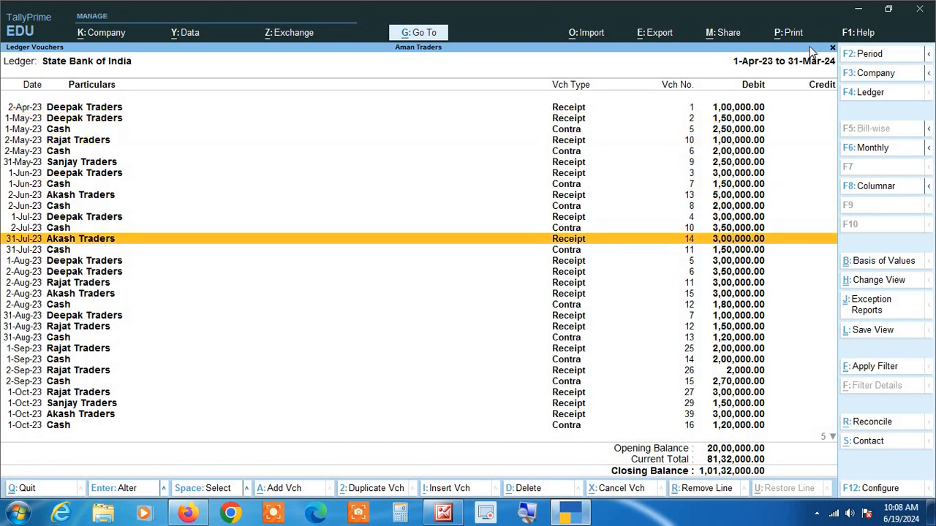
pyautogui.press('Up')
pyautogui.press('Up')
pyautogui.press('Up')
pyautogui.press('Up')
pyautogui.press('Up')
pyautogui.press('Up')
pyautogui.press('Up')
pyautogui.press('Up')
pyautogui.press('Up')
pyautogui.press('Up')
pyautogui.press('Up')
pyautogui.press('Up')
pyautogui.press('Up')
pyautogui.press('Up')
pyautogui.press('Up')
pyautogui.press('Up')
pyautogui.press('Up')
pyautogui.press('Up')
pyautogui.press('Up')
pyautogui.press('Up')
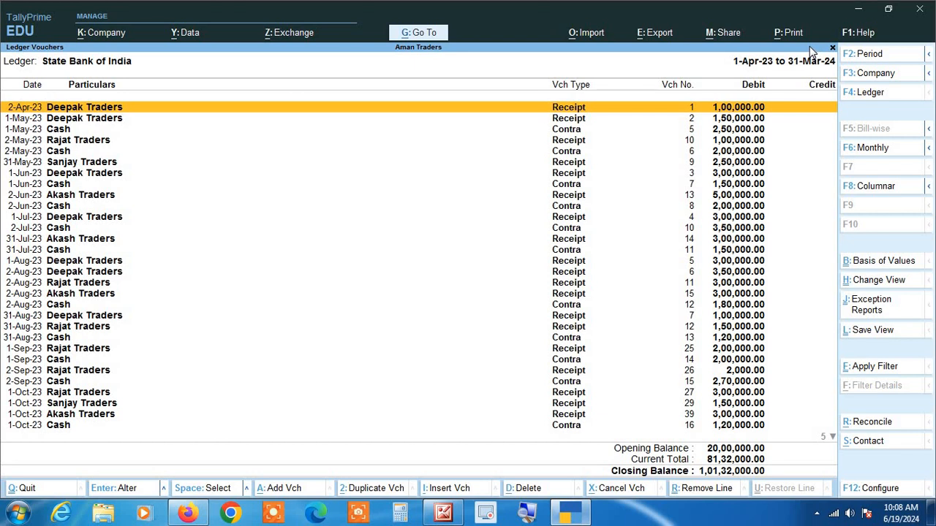
pyautogui.press('Down')
pyautogui.press('Up')
# Change the type of voucher entries in the basis of values to Credit Entries Only and return to the ledger
pyautogui.click(890, 265)
pyautogui.press('Down')
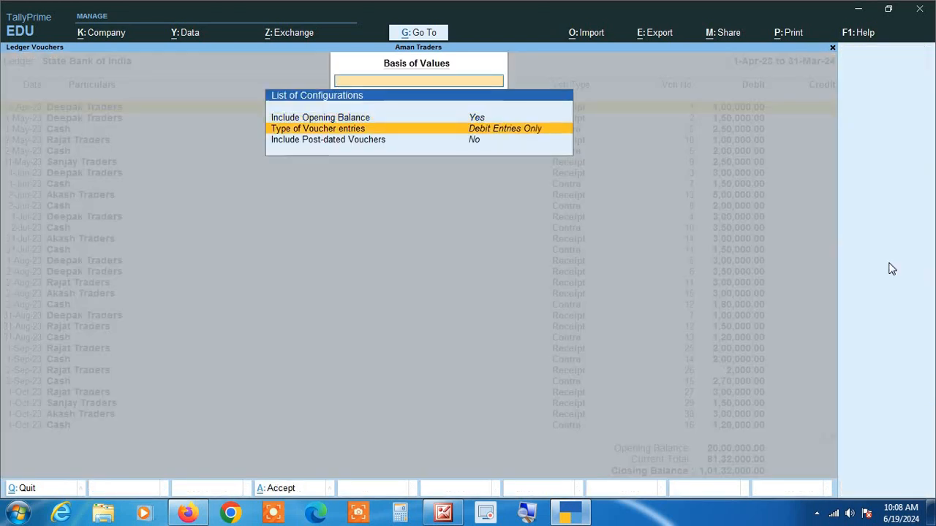
pyautogui.press('Return')
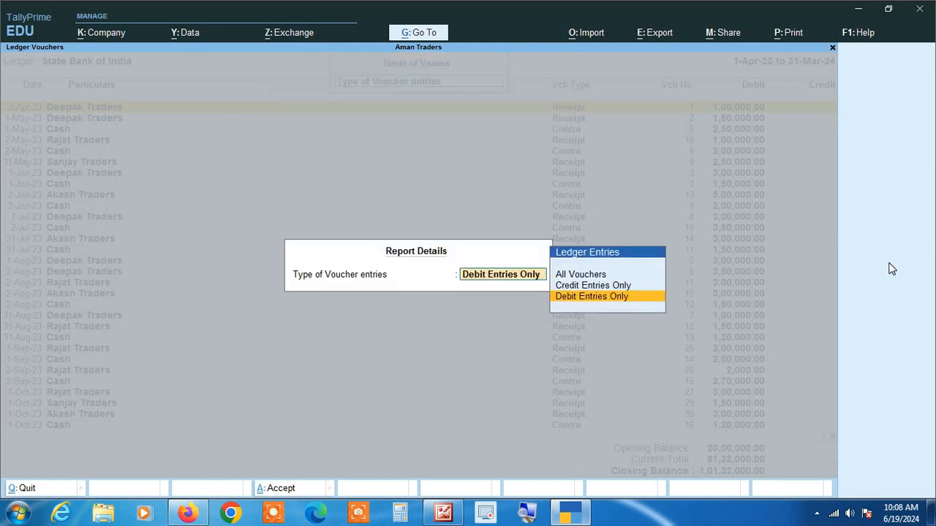
pyautogui.press('Up')
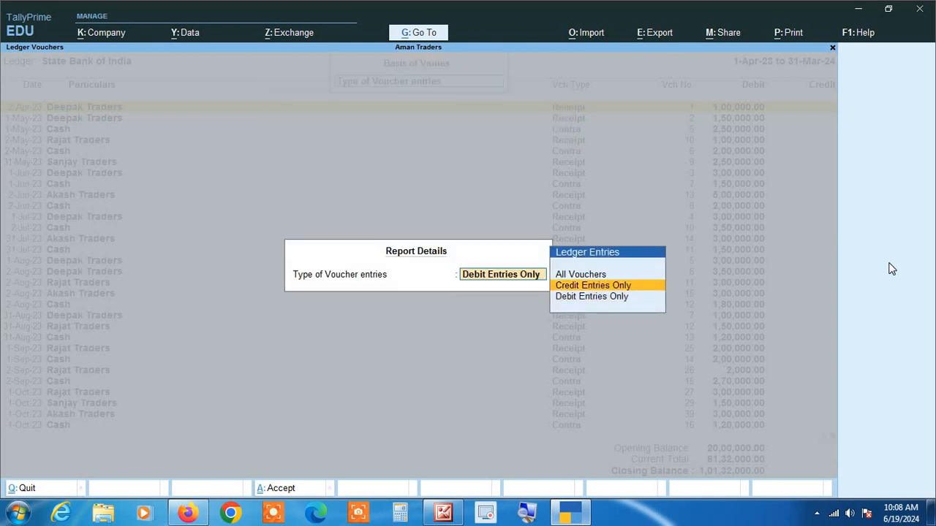
pyautogui.press('Return')
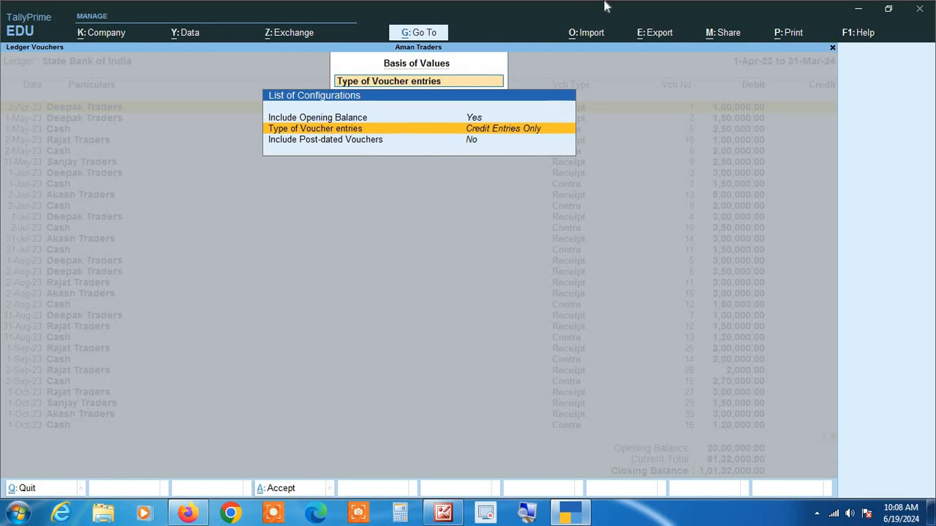
pyautogui.press('Escape')
pyautogui.press('Escape')
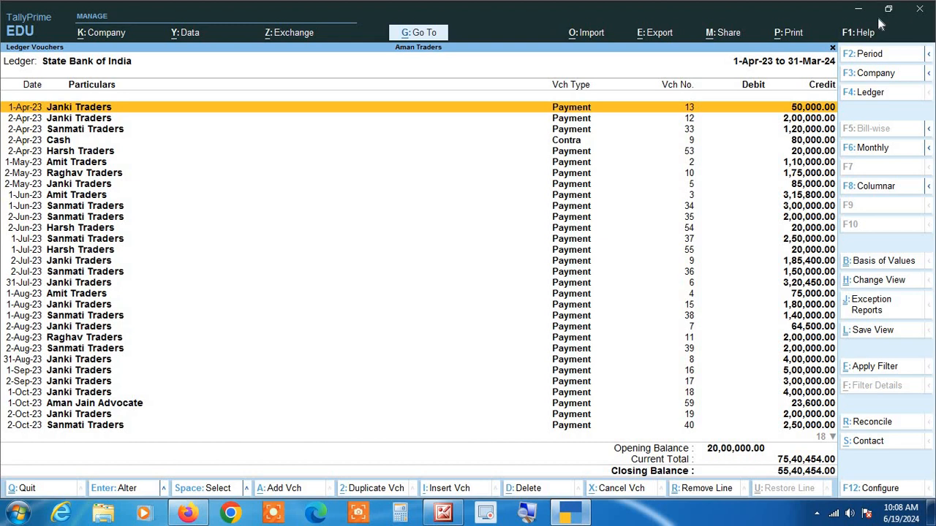
pyautogui.click(881, 262)
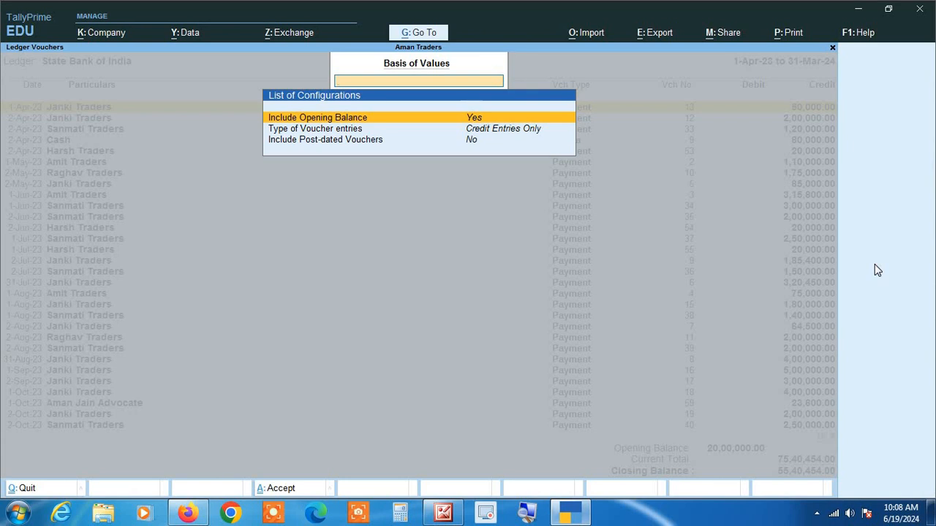
pyautogui.press('Down')
pyautogui.press('Return')
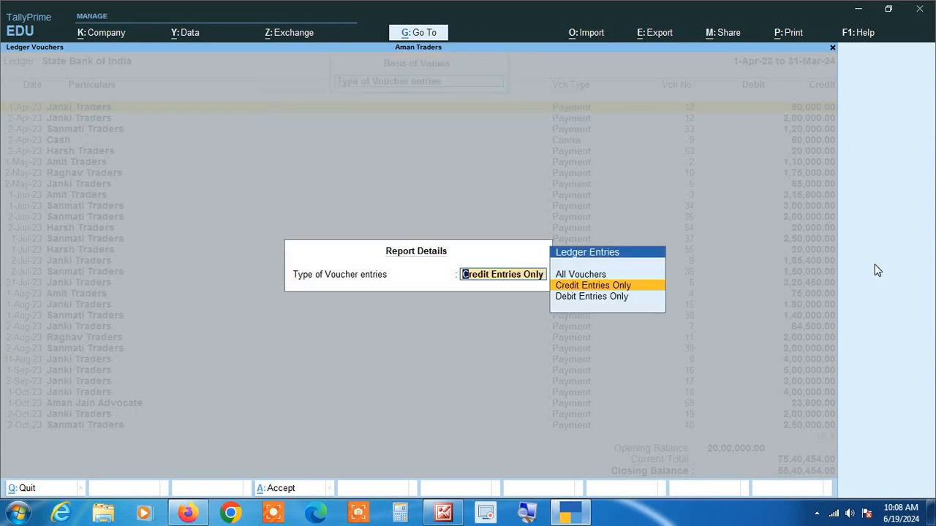
pyautogui.press('Return')
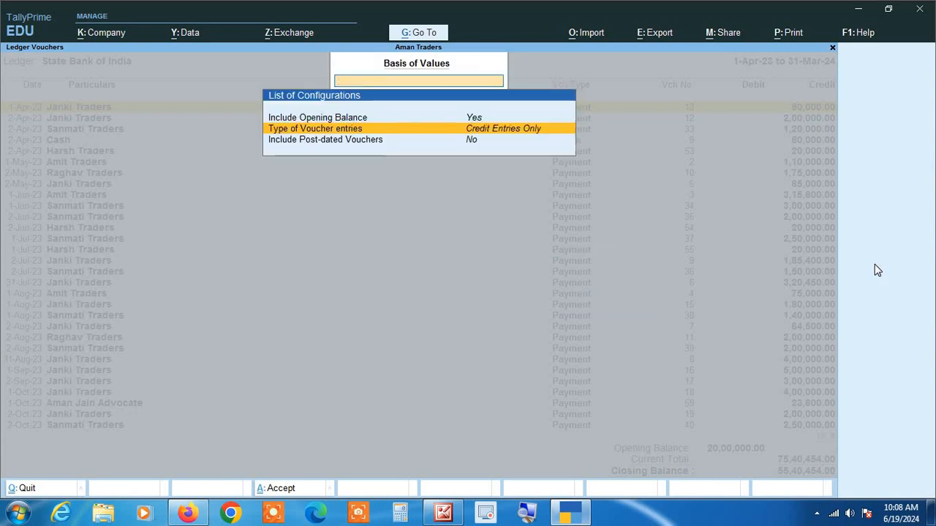
pyautogui.hotkey('ctrl', 'a')
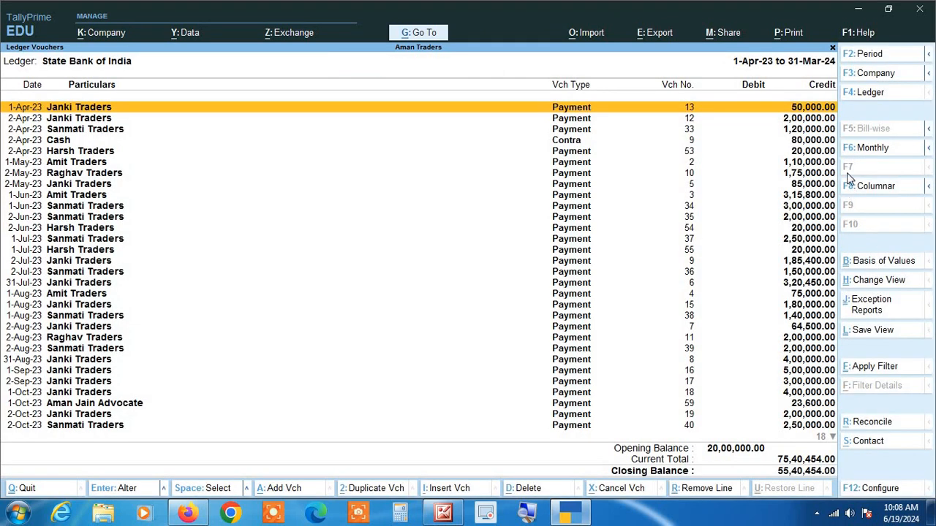
# Reopen the State Bank of India ledger and clear both period dates to cover 1-Apr-23 to 31-Mar-24
pyautogui.press('F4')
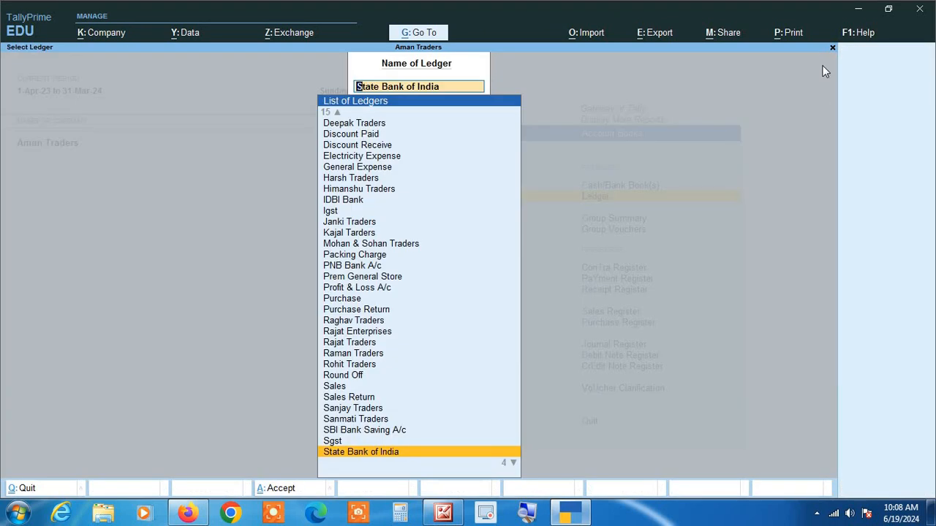
pyautogui.press('Return')
pyautogui.press('F2')
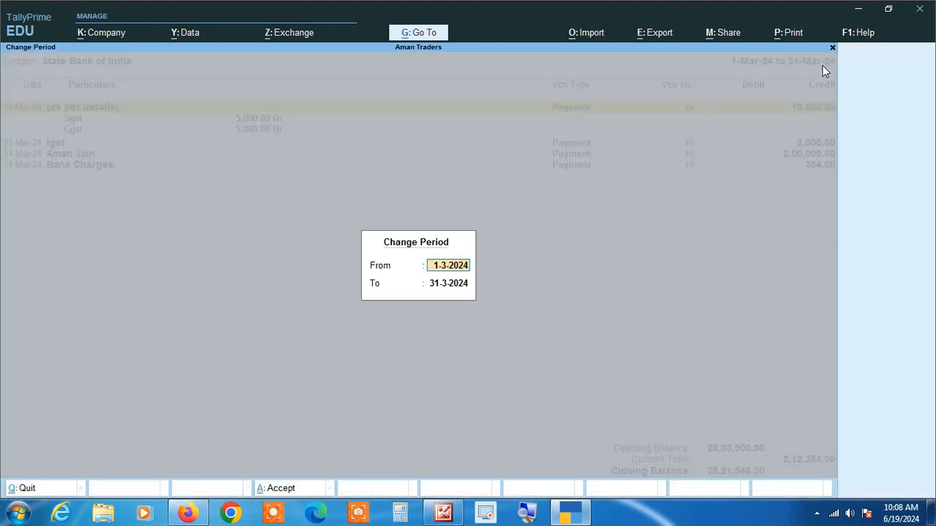
pyautogui.press('BackSpace')
pyautogui.press('Return')
pyautogui.press('BackSpace')
pyautogui.press('Return')
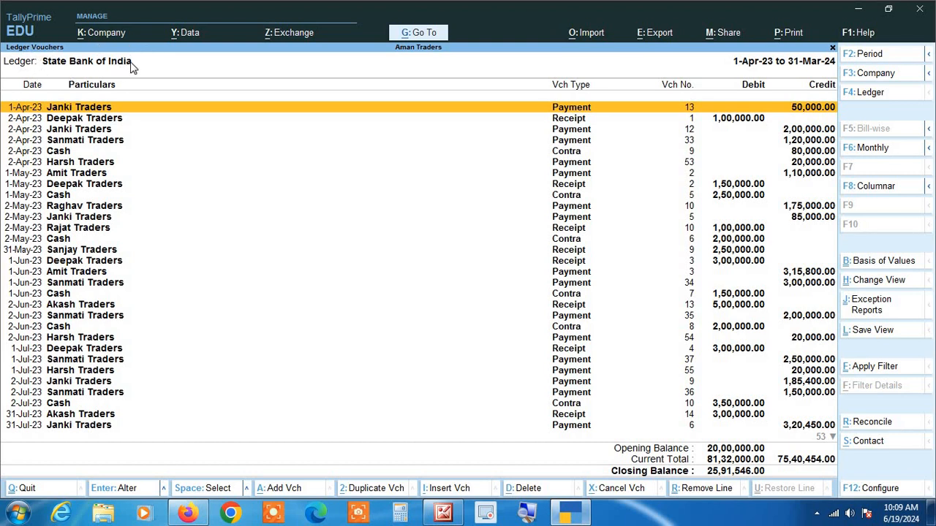
# Switch the ledger vouchers report to the Janki Traders ledger
pyautogui.press('Escape')
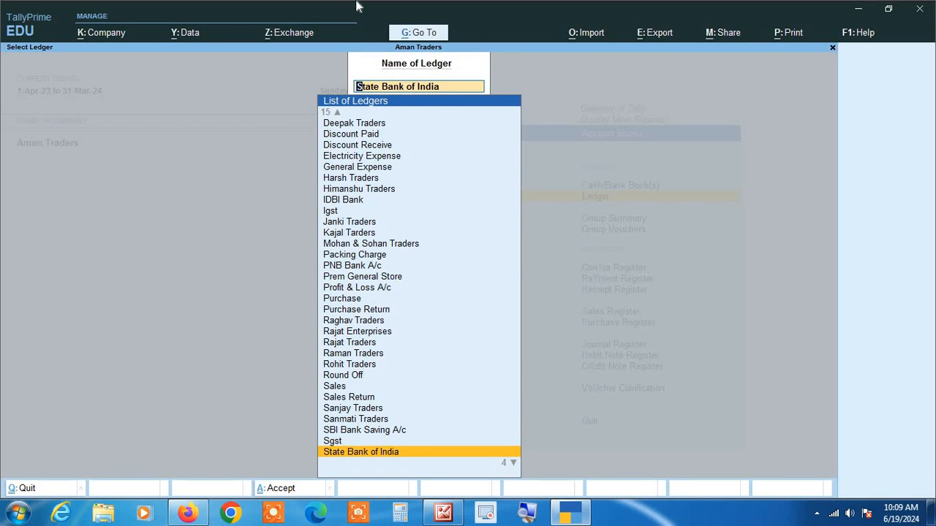
pyautogui.write('Jan')
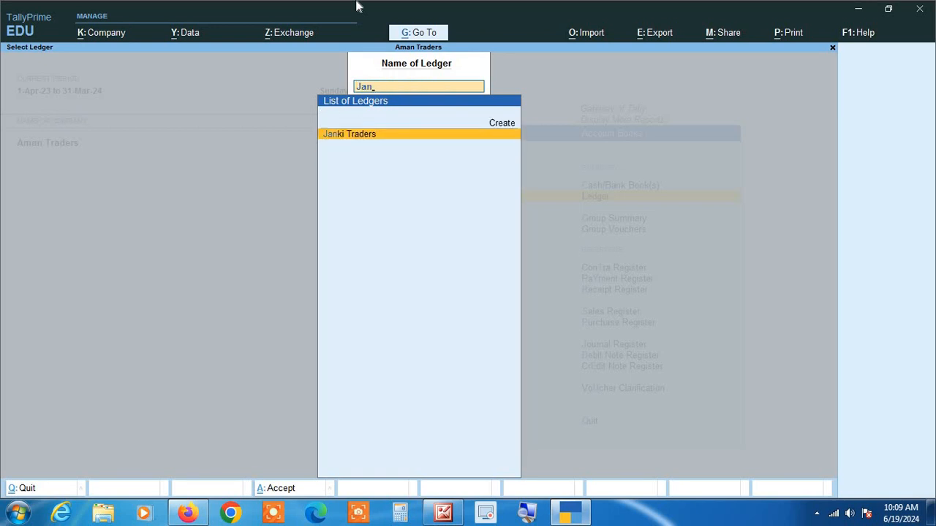
pyautogui.press('Return')
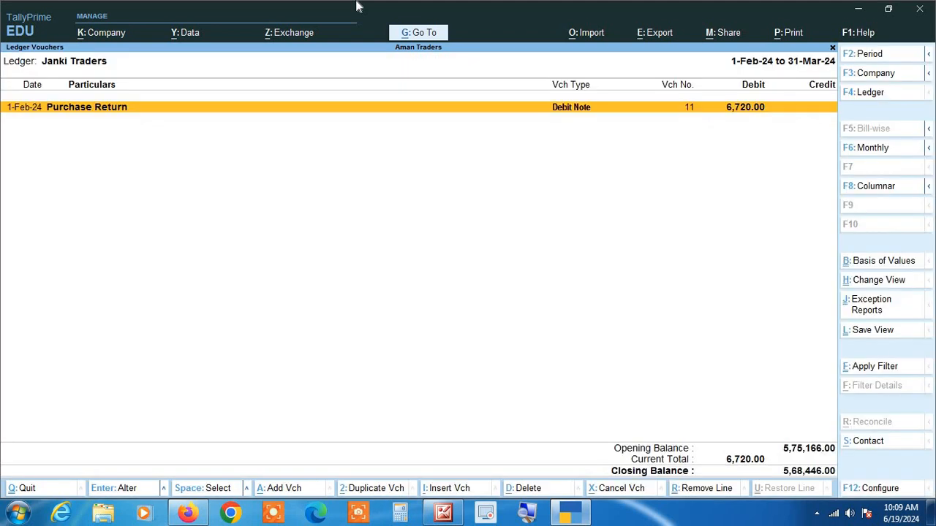
# Clear both period dates so the Janki Traders ledger covers 1-Apr-23 to 31-Mar-24
pyautogui.press('F2')
pyautogui.write('1.4.23')
pyautogui.press('Return')
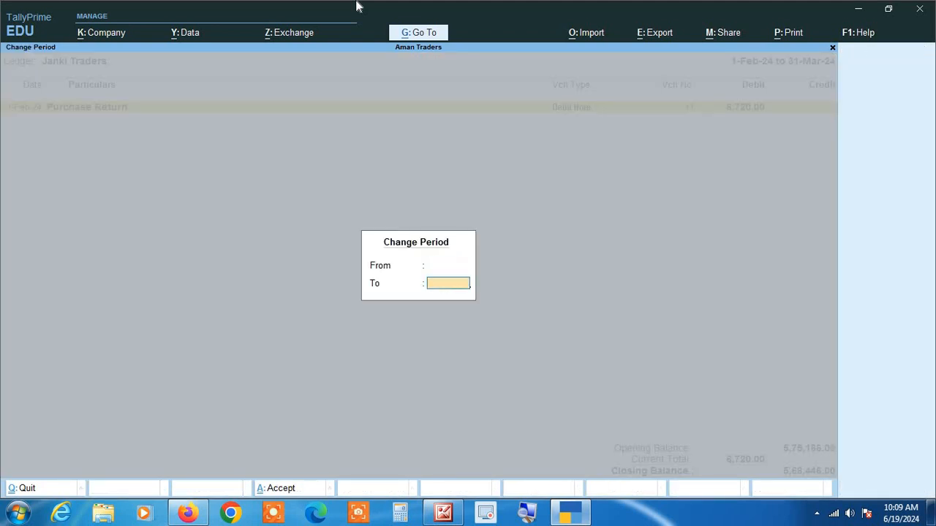
pyautogui.press('Return')
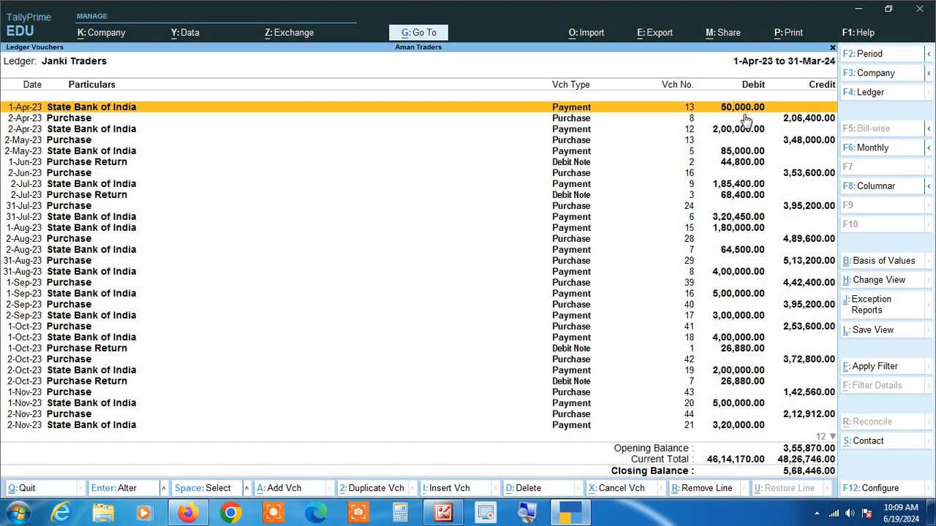
# Set the type of voucher entries in the basis of values to Debit Entries Only for the Janki Traders ledger
pyautogui.click(875, 266)
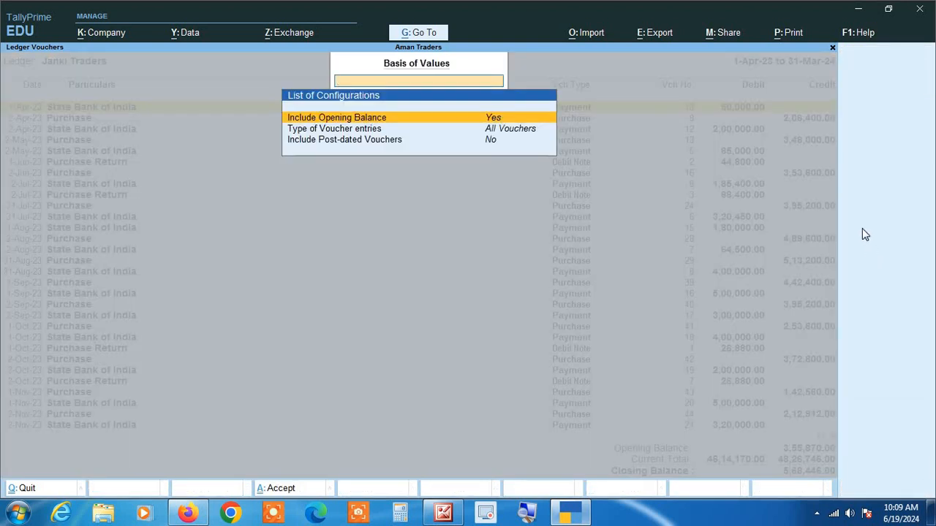
pyautogui.press('Down')
pyautogui.press('Return')
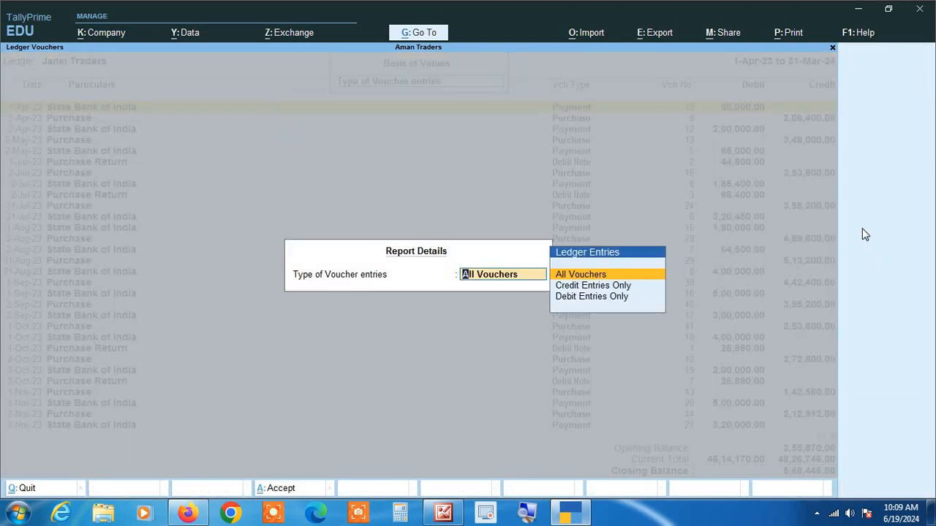
pyautogui.press('Down')
pyautogui.press('Down')
pyautogui.press('Return')
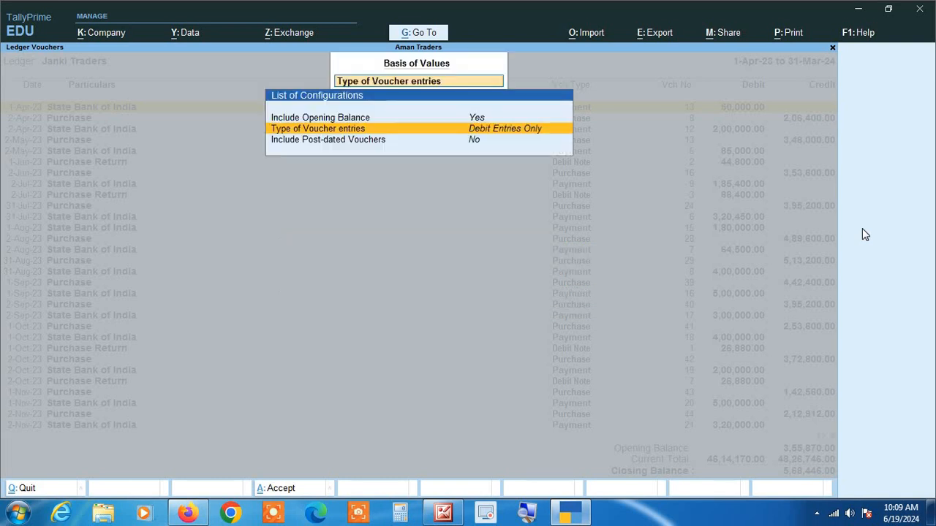
pyautogui.hotkey('ctrl', 'a')
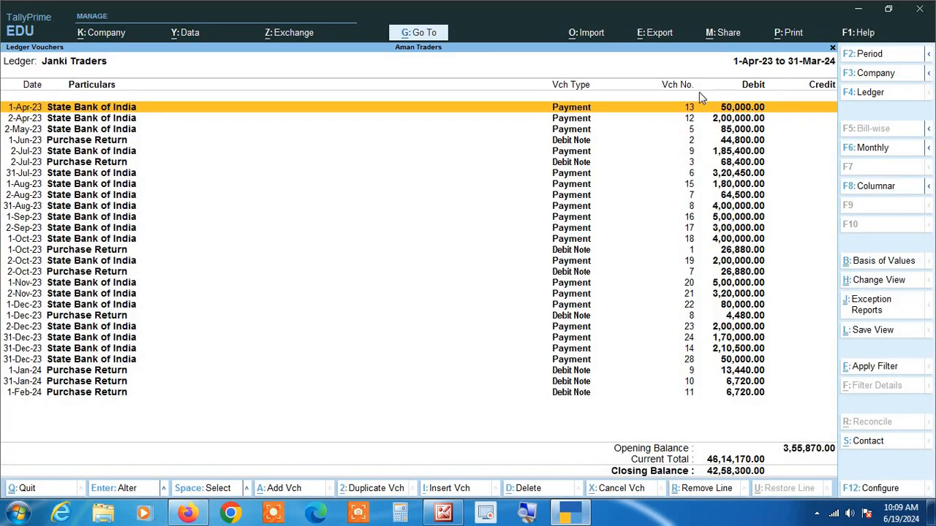
# Change the Janki Traders ledger's type of voucher entries to Credit Entries Only in the basis of values
pyautogui.click(874, 264)
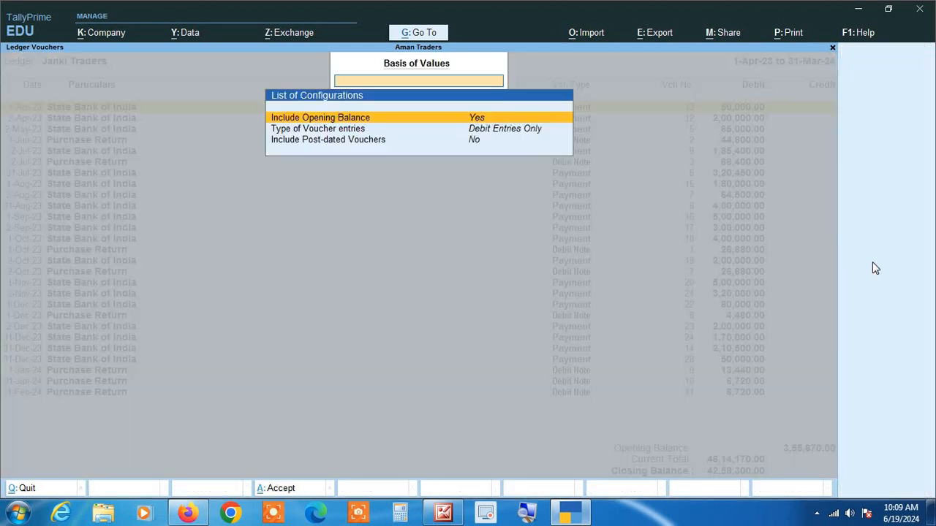
pyautogui.press('Down')
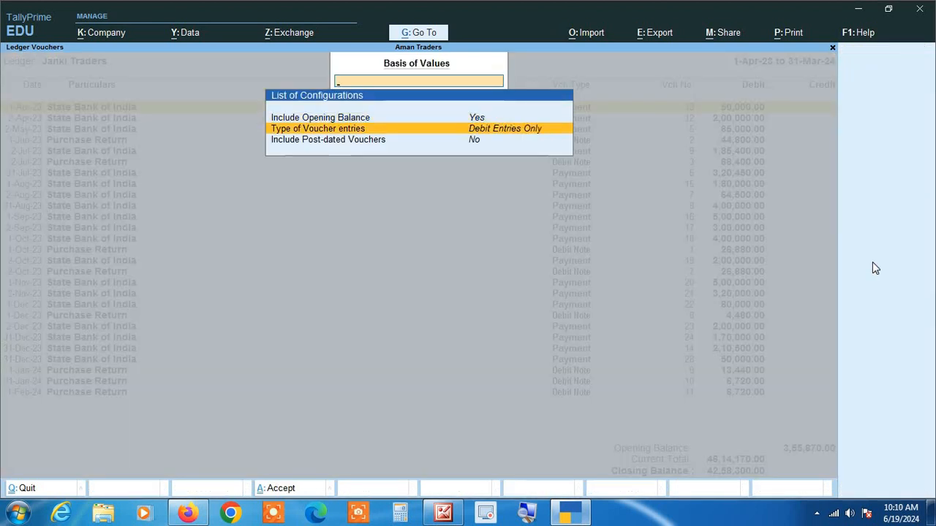
pyautogui.press('Return')
pyautogui.press('Up')
pyautogui.press('Return')
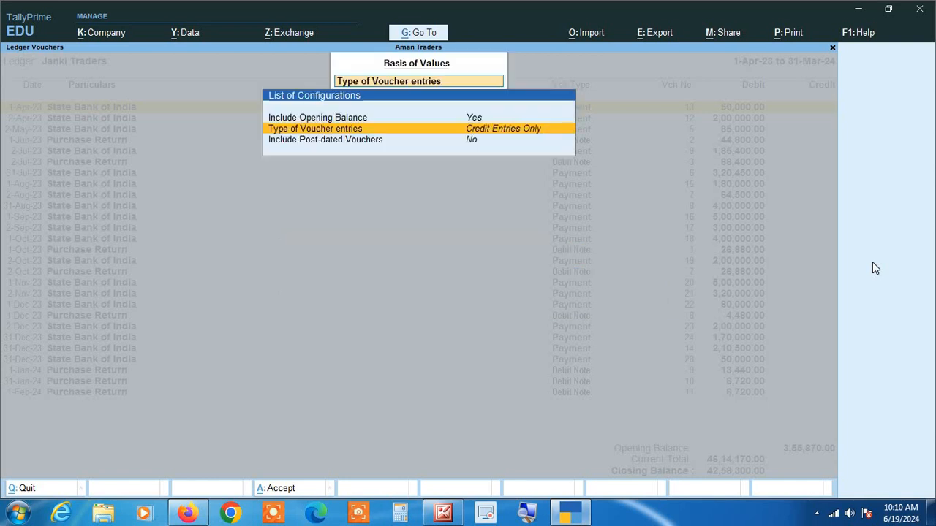
pyautogui.hotkey('ctrl', 'a')
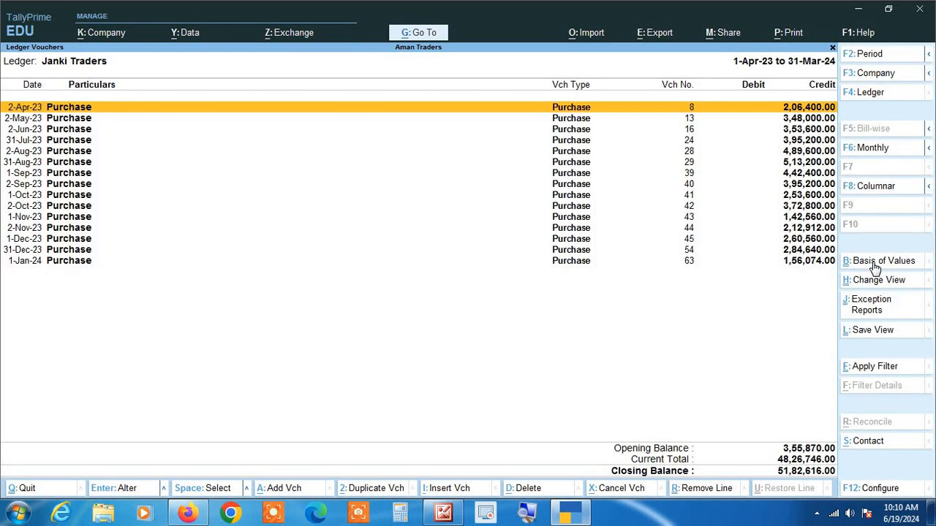
# Restore the type of voucher entries to All Vouchers in the Janki Traders ledger's basis of values
pyautogui.click(875, 263)
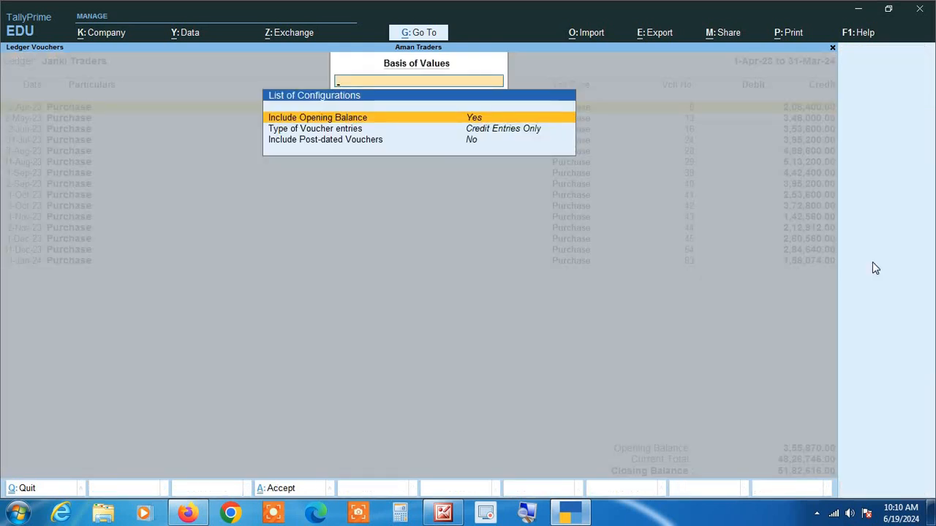
pyautogui.press('Down')
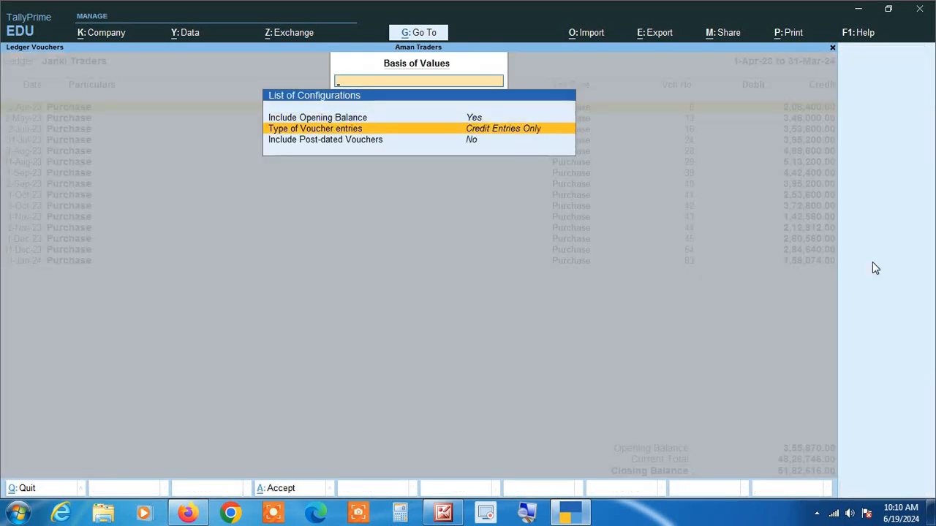
pyautogui.press('Return')
pyautogui.press('Up')
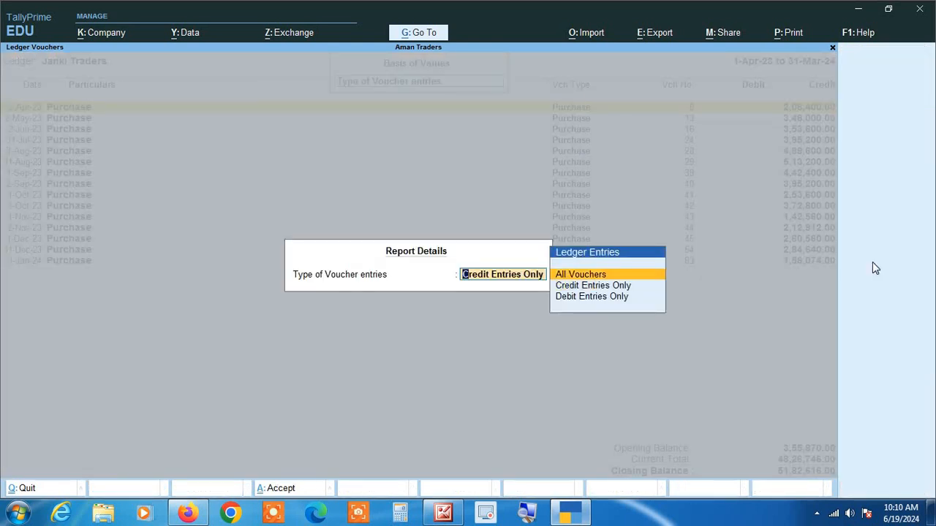
pyautogui.press('Return')
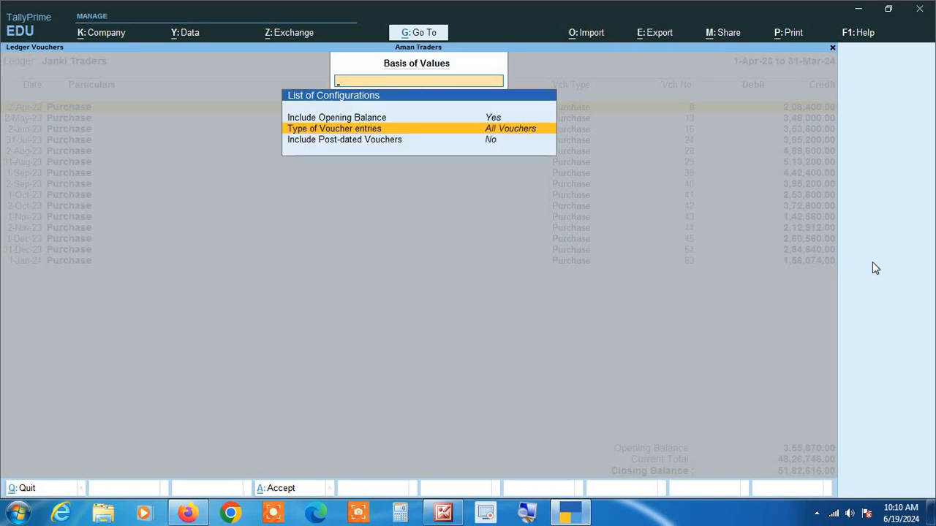
pyautogui.hotkey('ctrl', 'a')
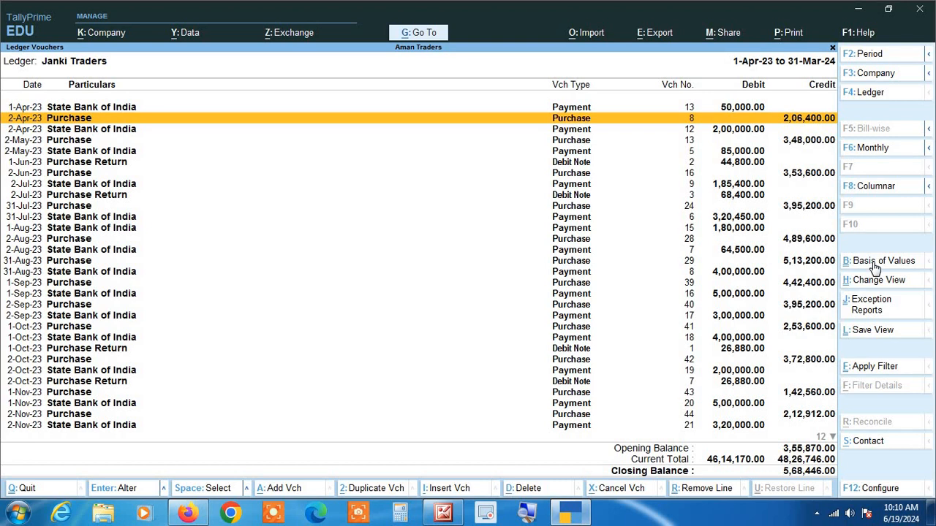
# Close the Janki Traders ledger report and return to the Gateway of Tally
pyautogui.press('Escape')
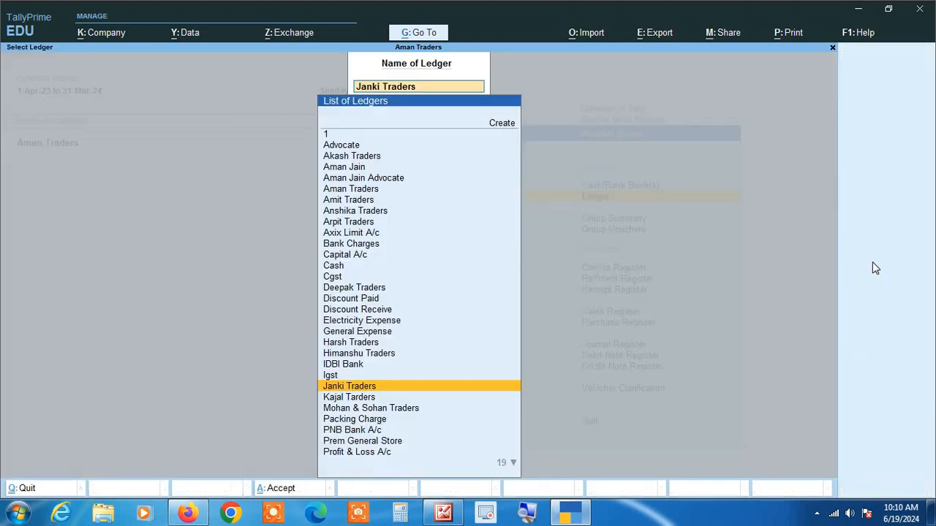
pyautogui.press('Escape')
pyautogui.press('Escape')
pyautogui.press('Escape')
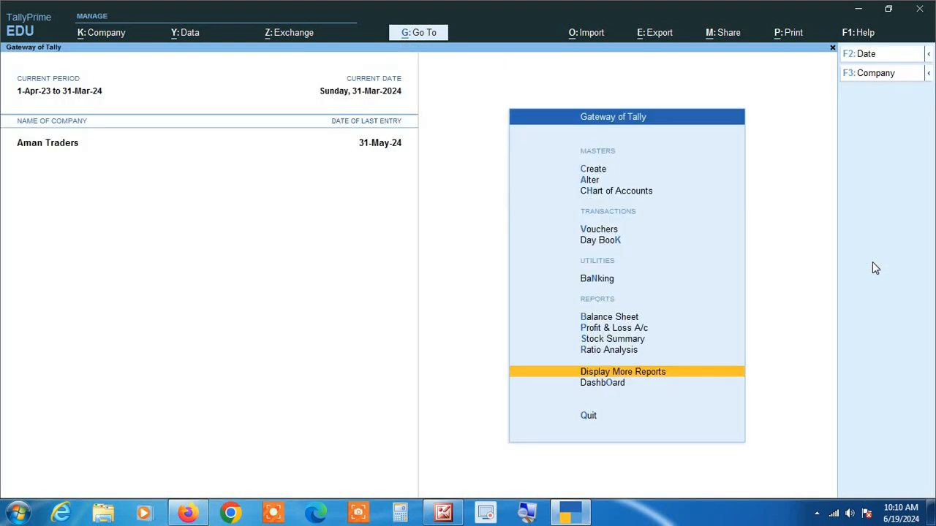